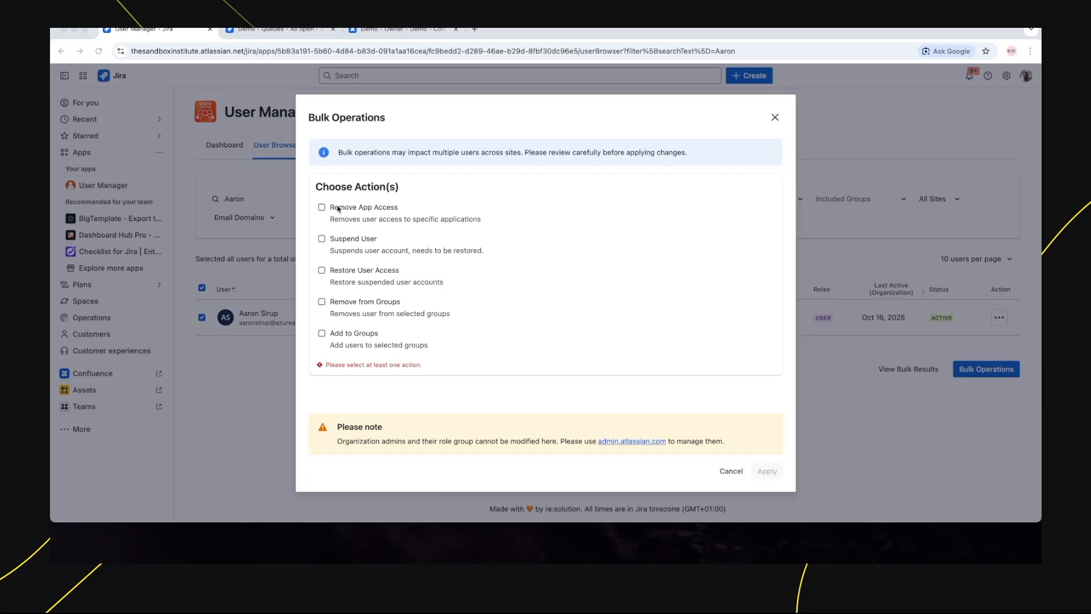
# - Choose the Remove App Access bulk action for the selected user, covering Confluence and Jira
pyautogui.click(323, 209)
pyautogui.click(322, 208)
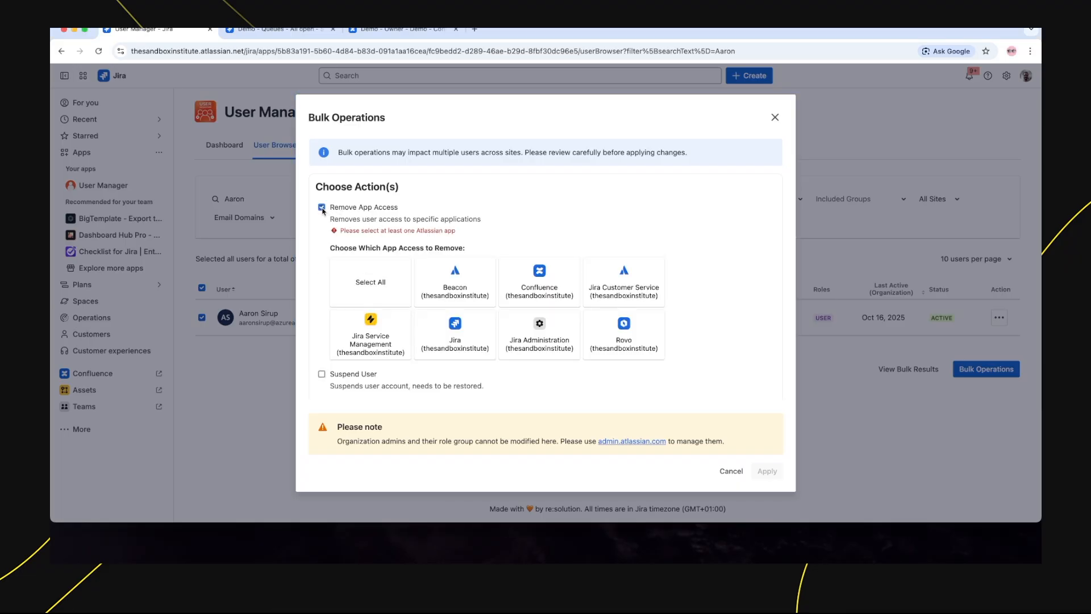
pyautogui.click(546, 293)
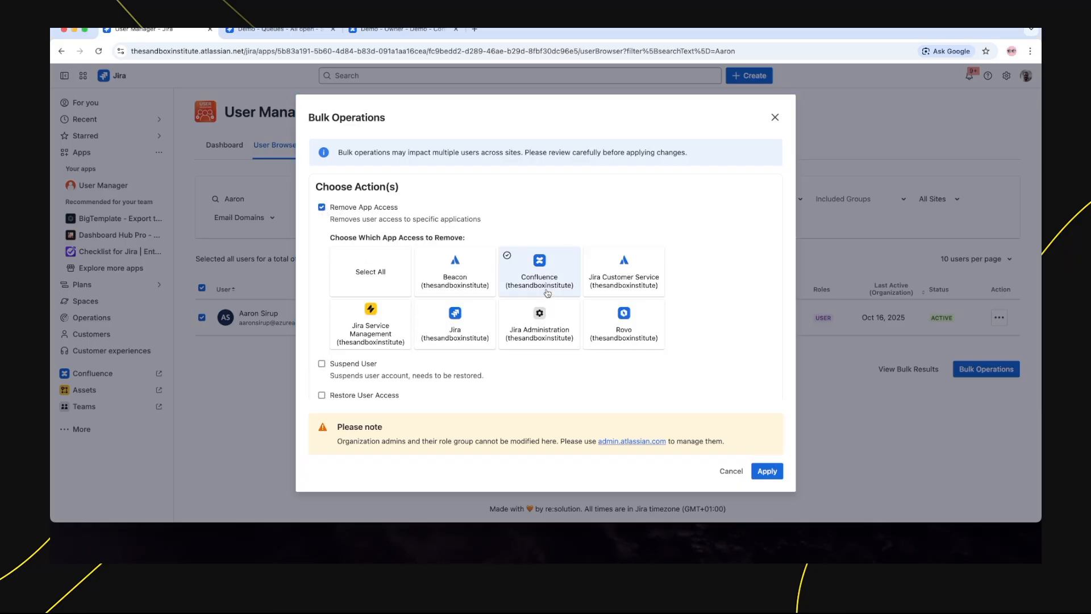
pyautogui.click(475, 317)
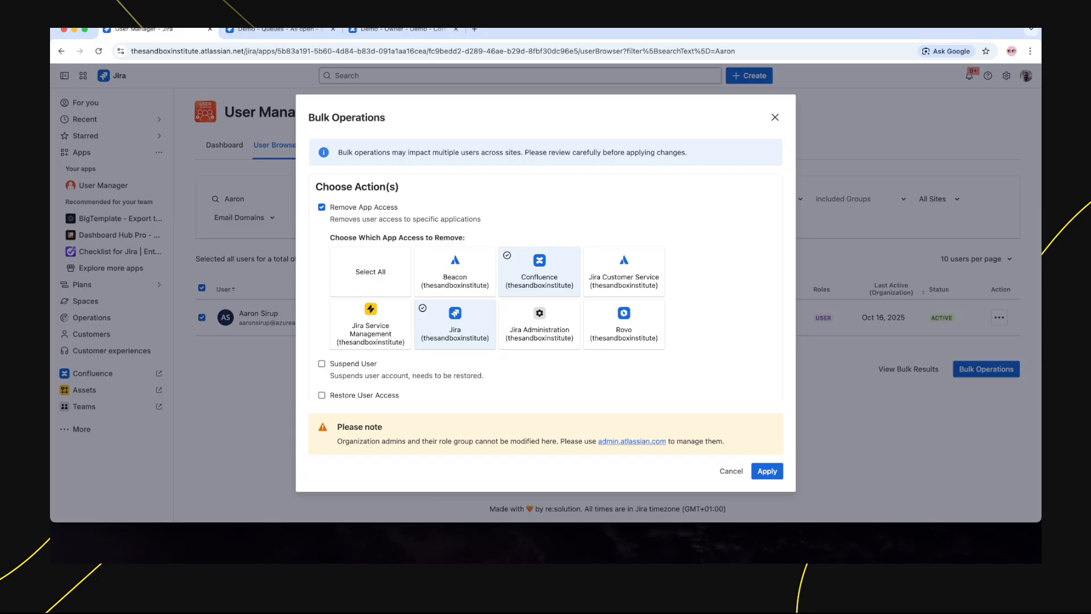
pyautogui.click(322, 207)
pyautogui.click(322, 239)
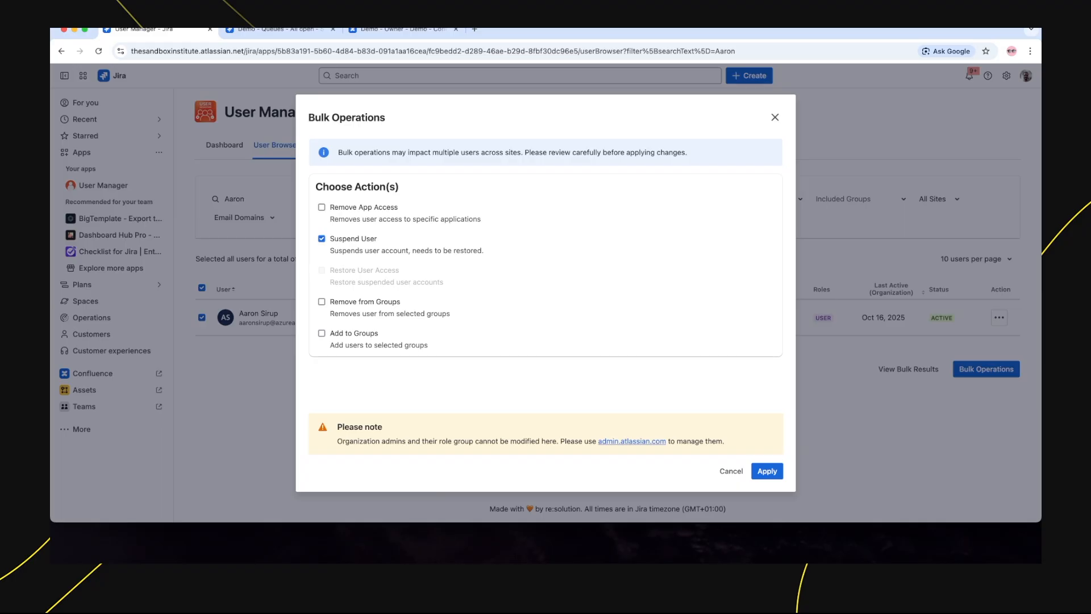
pyautogui.click(322, 238)
pyautogui.click(322, 207)
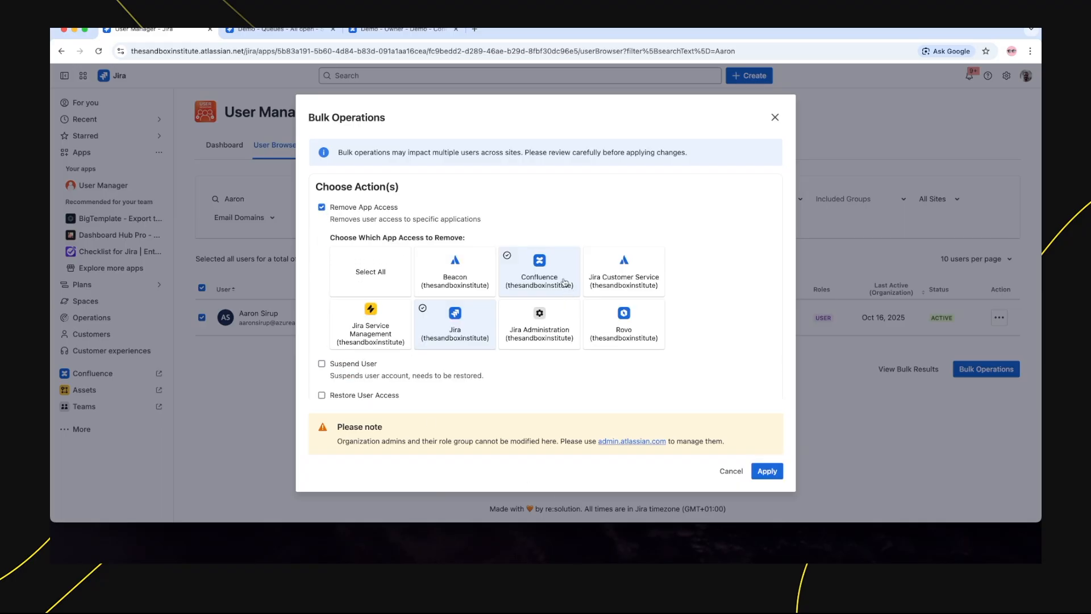
# - Add removal from the temp-deactivate-user group to the bulk operation and apply it
pyautogui.scroll(-3, 566, 361)
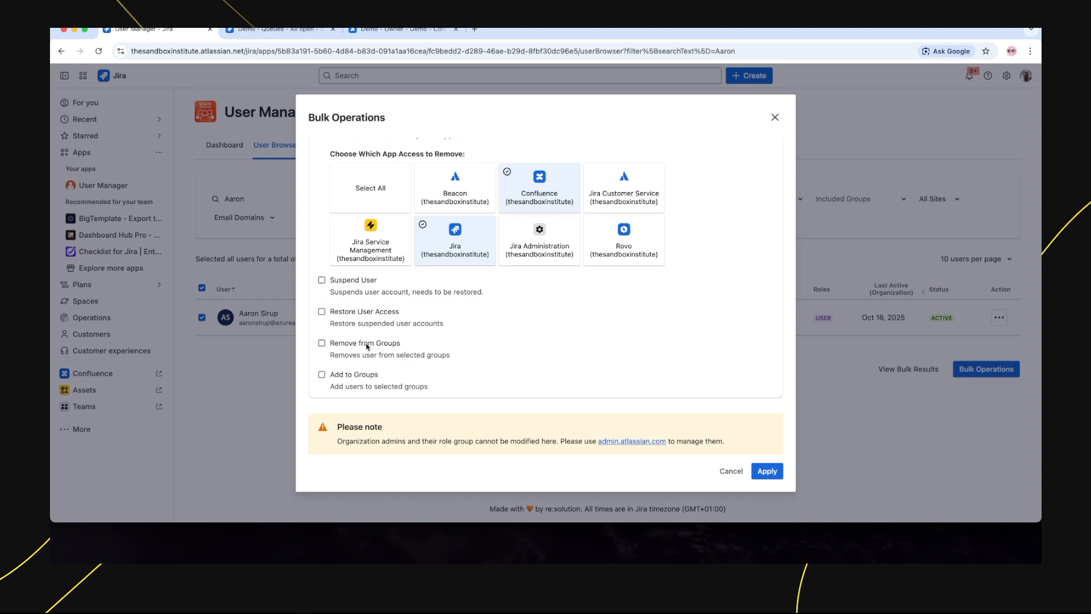
pyautogui.click(322, 343)
pyautogui.click(399, 377)
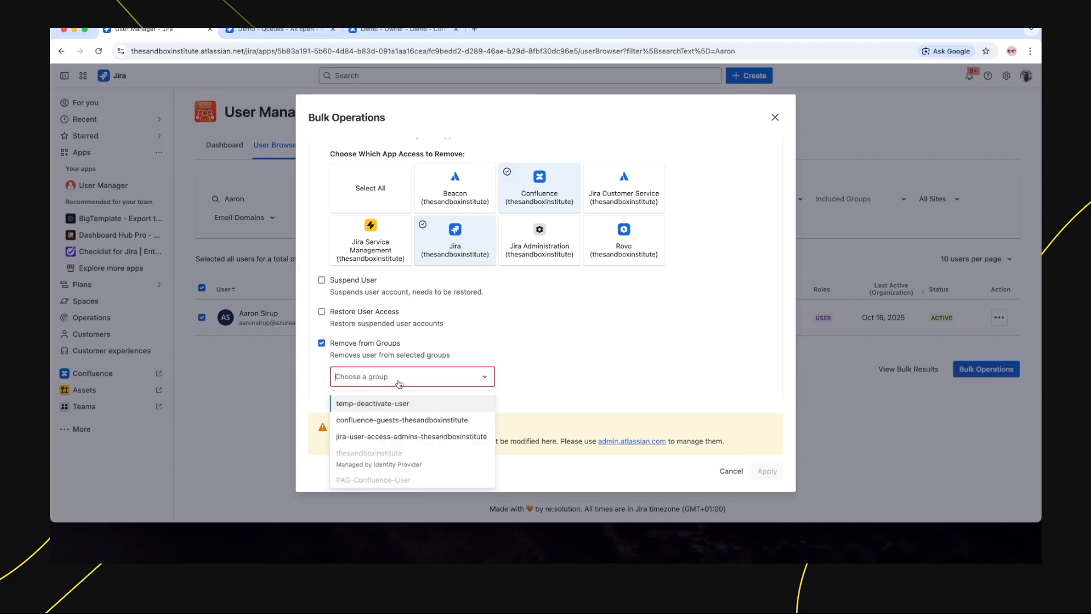
pyautogui.click(400, 404)
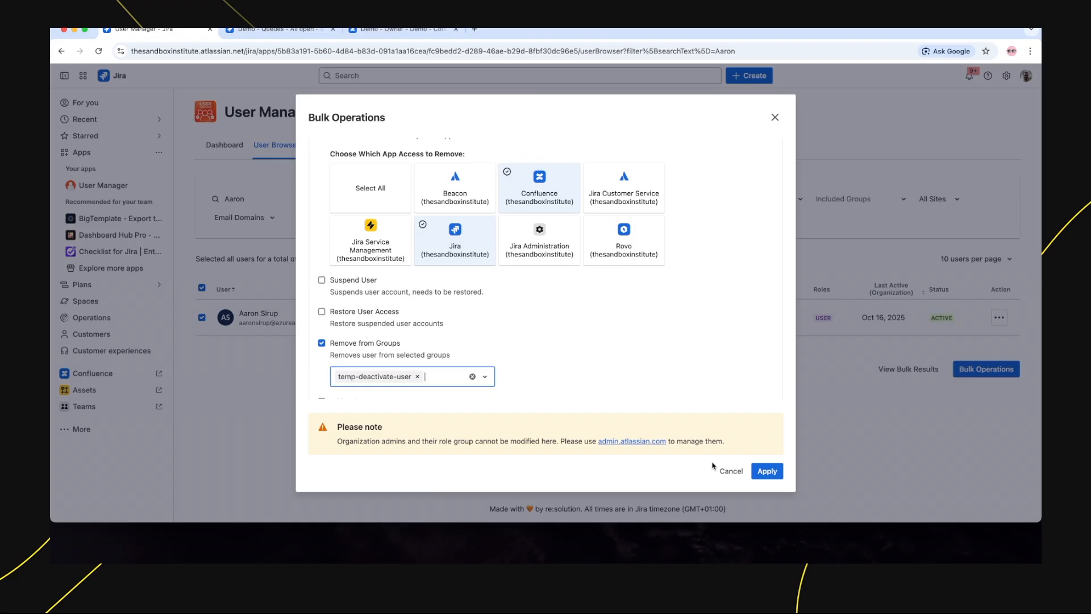
pyautogui.click(768, 471)
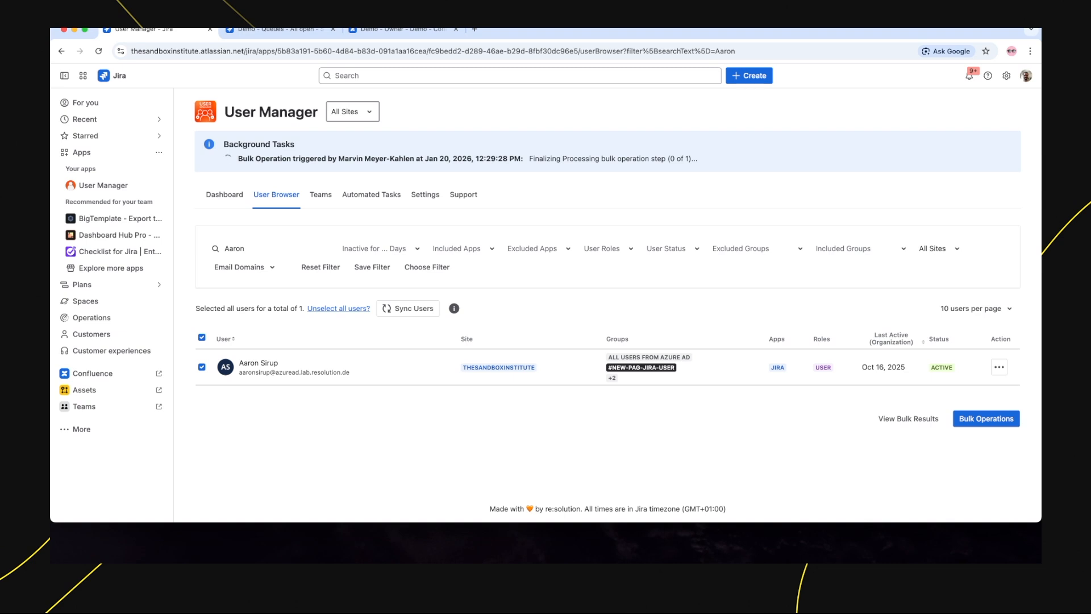
# - Filter the Demo service space's All open queue to work items assigned to the departing user
pyautogui.click(278, 30)
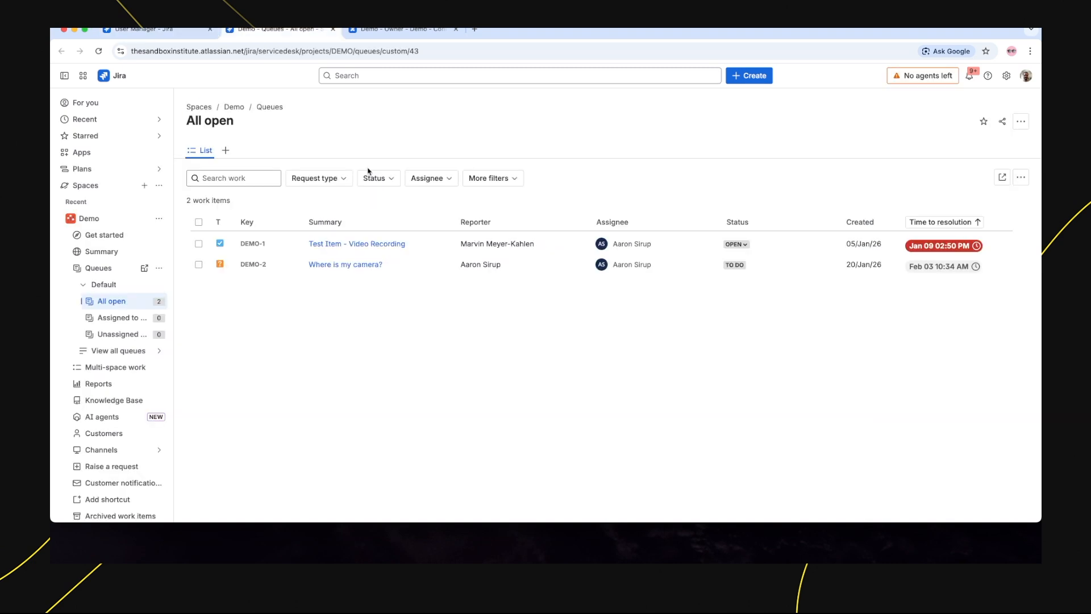
pyautogui.click(452, 179)
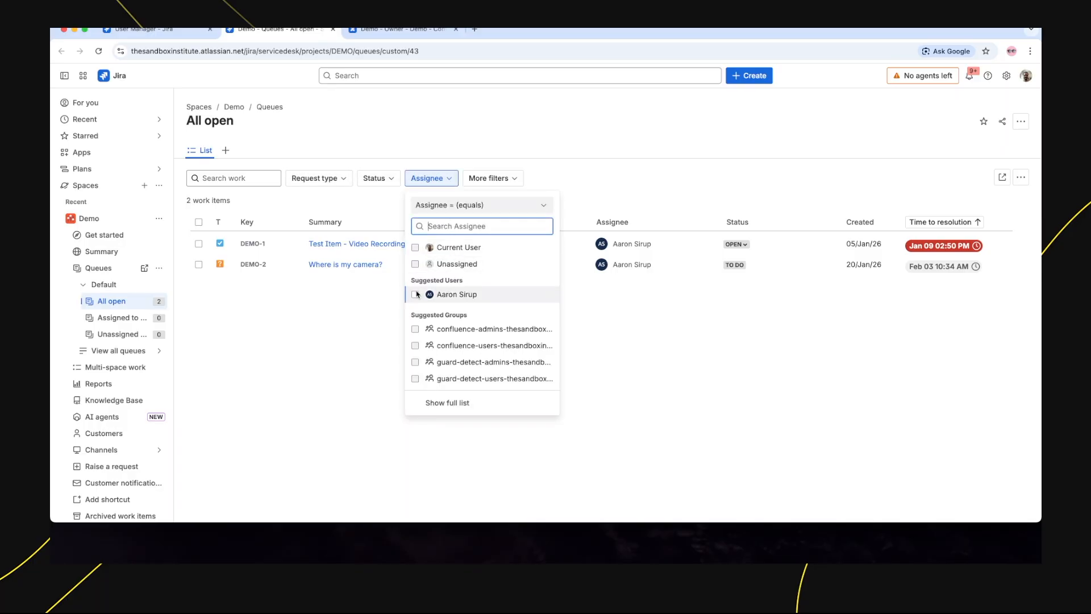
pyautogui.click(416, 294)
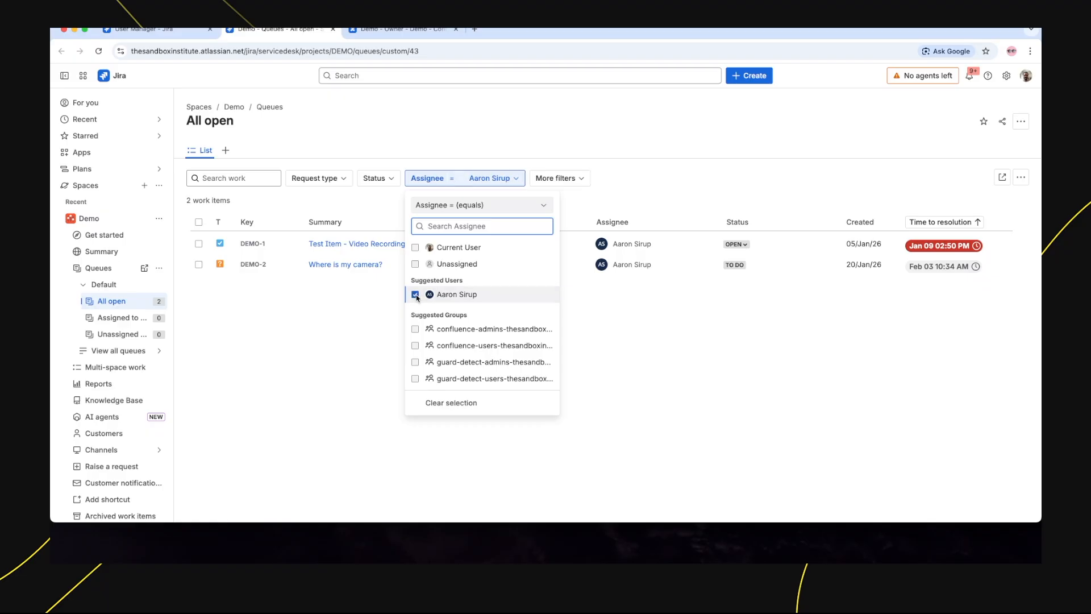
pyautogui.click(636, 352)
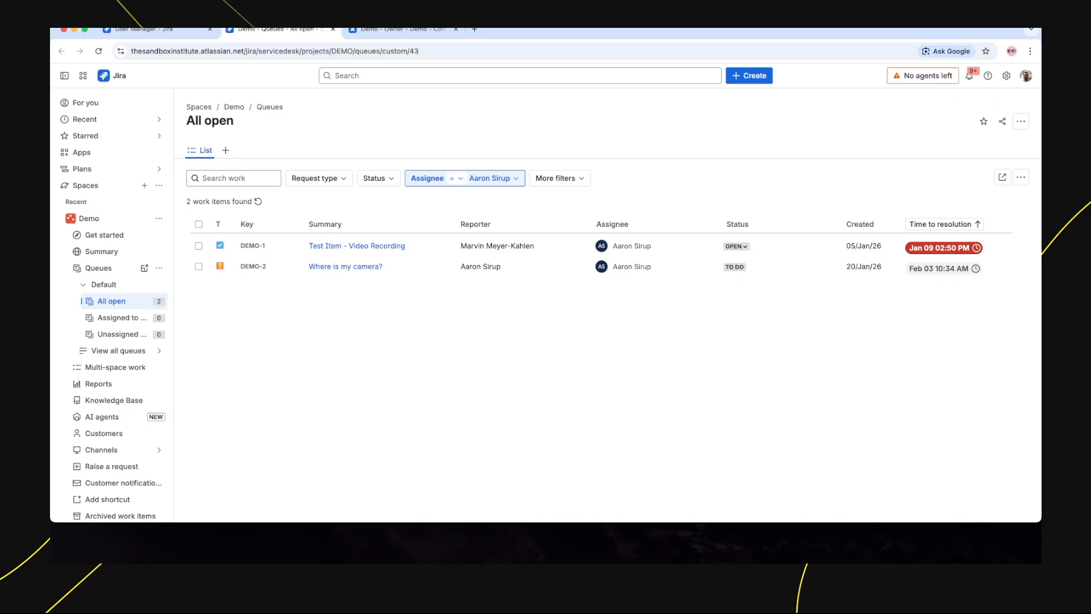
# - Open the queue's items in the Demo space's All work list and start a bulk change of them
pyautogui.click(1022, 177)
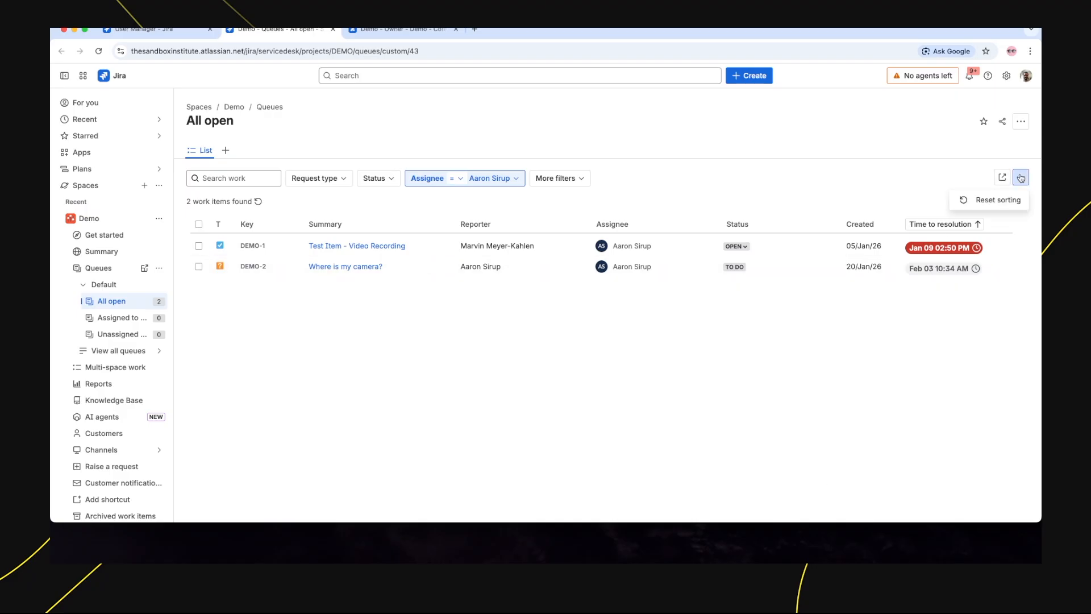
pyautogui.click(1002, 177)
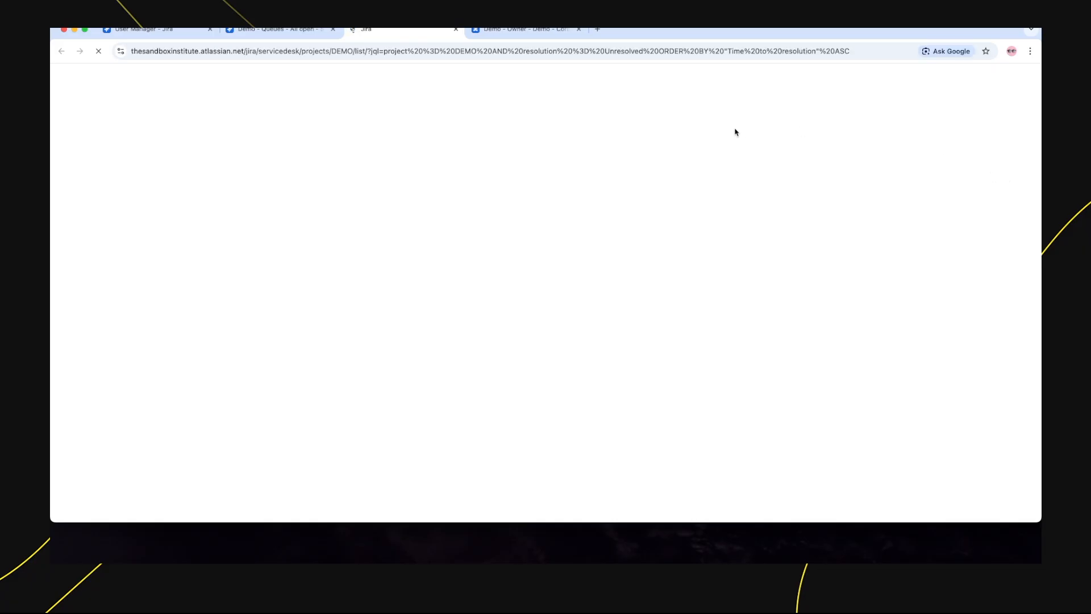
pyautogui.click(1017, 121)
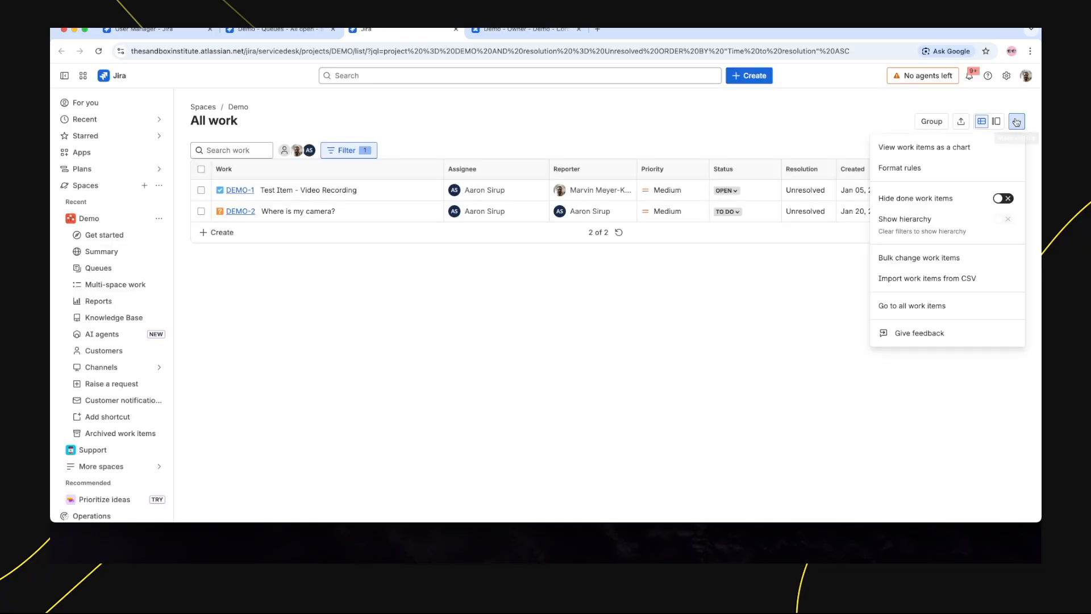
pyautogui.click(955, 259)
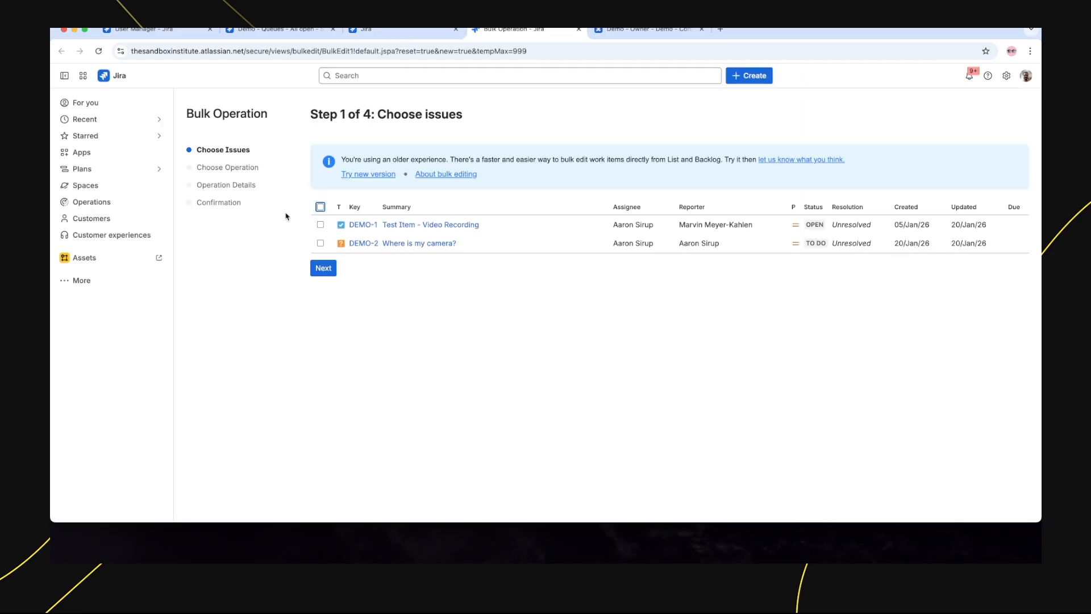
# - Include both DEMO-1 and DEMO-2 in the bulk operation and proceed with editing the issues
pyautogui.click(321, 207)
pyautogui.click(326, 272)
pyautogui.click(321, 186)
pyautogui.click(327, 303)
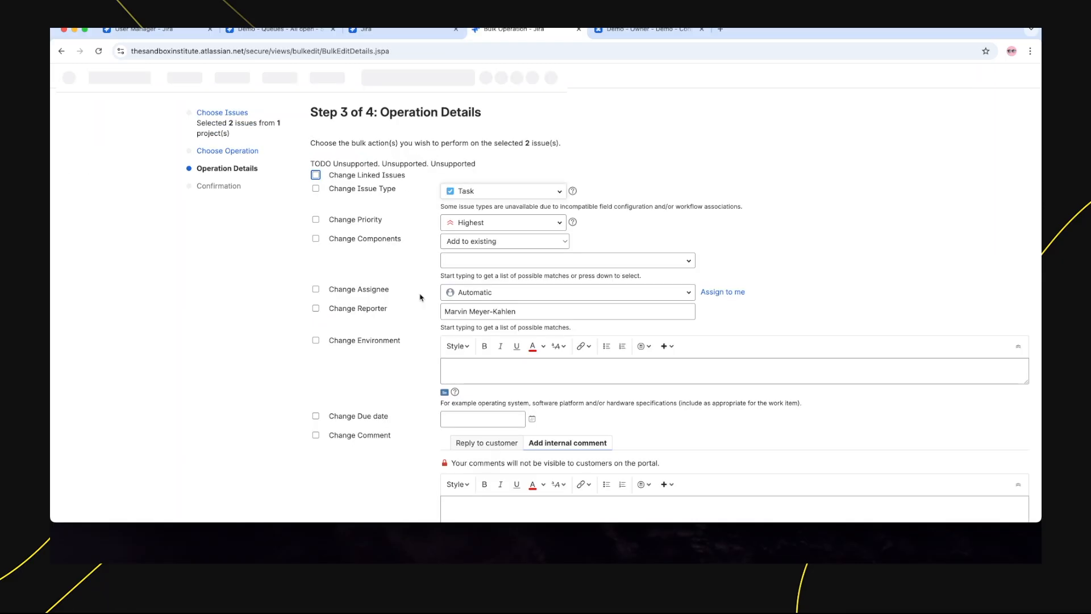
# - Change the assignee of the selected issues to the suggested colleague with the resolution.de address and confirm the bulk edit
pyautogui.click(502, 293)
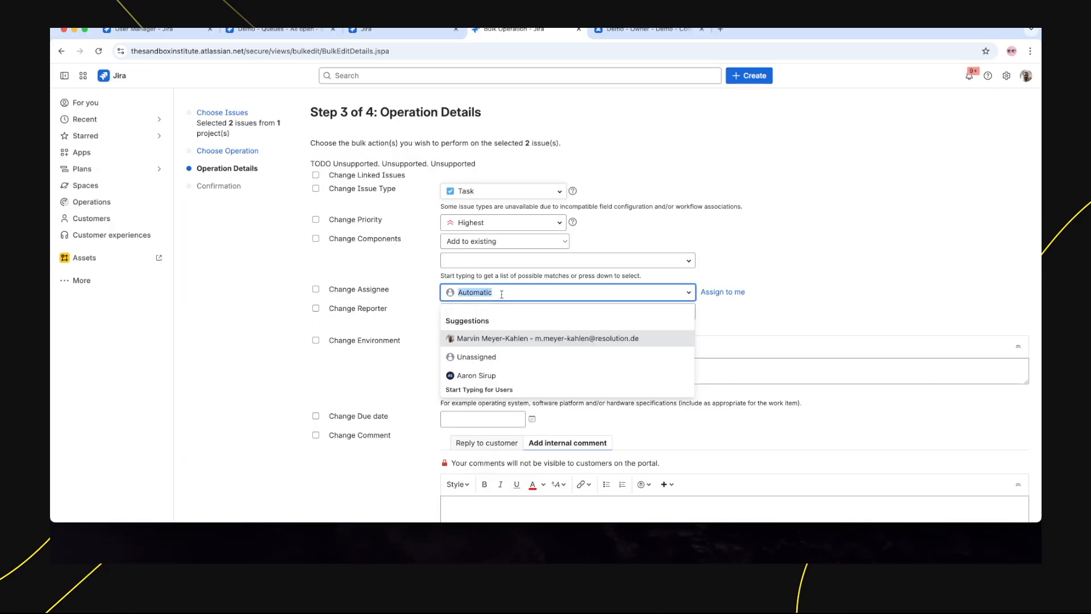
pyautogui.click(504, 339)
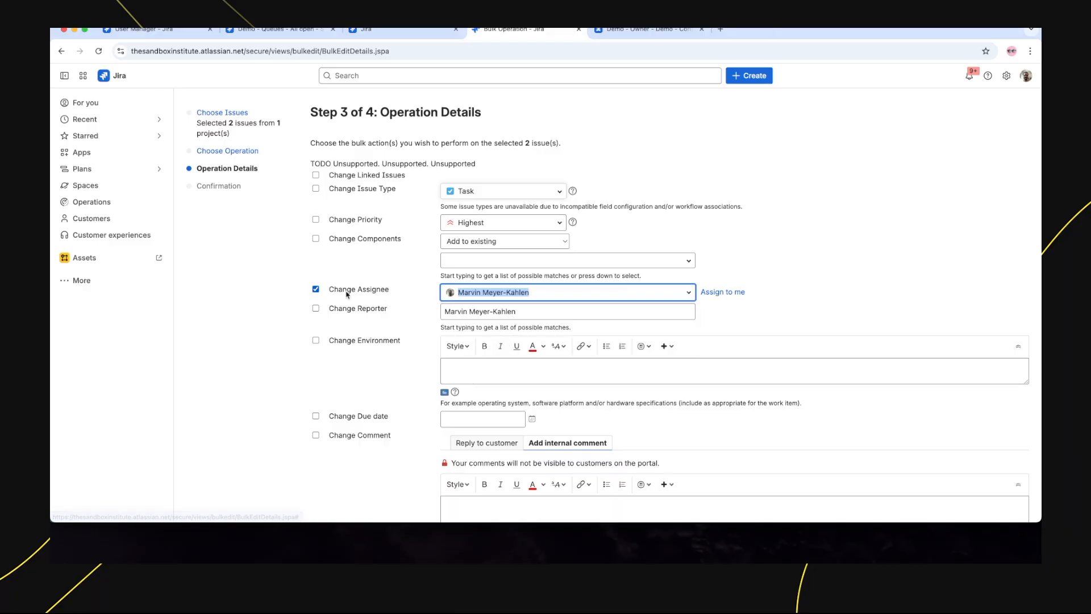
pyautogui.scroll(-20, 346, 294)
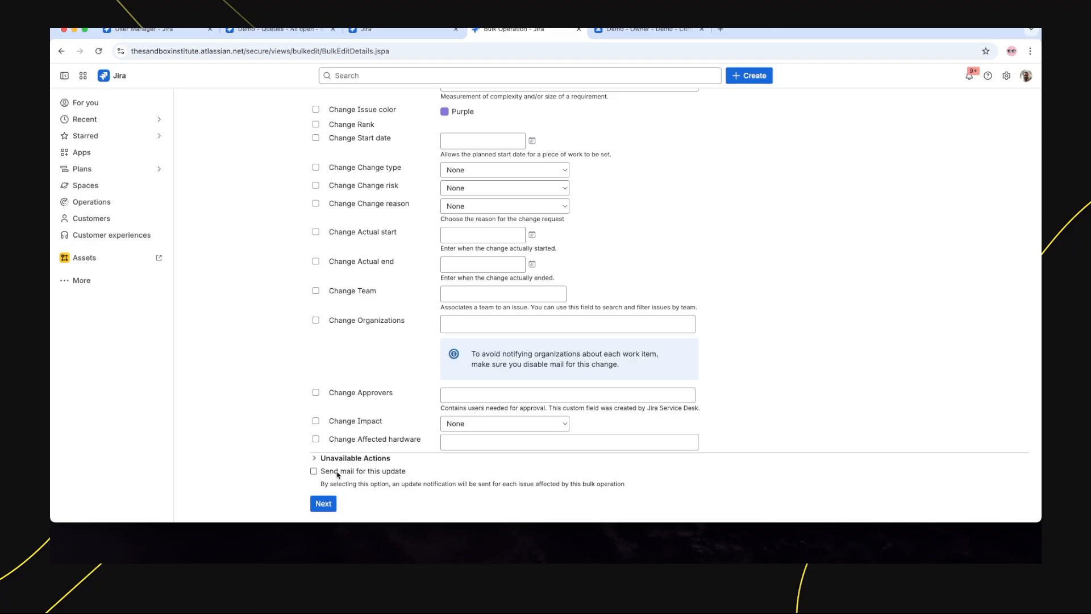
pyautogui.click(327, 504)
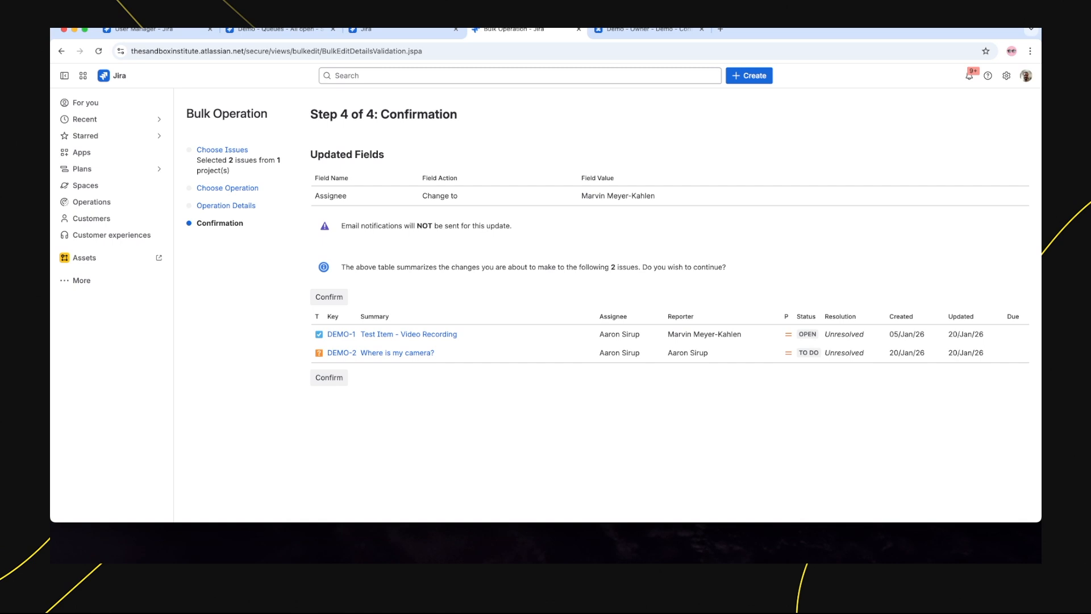
pyautogui.click(336, 378)
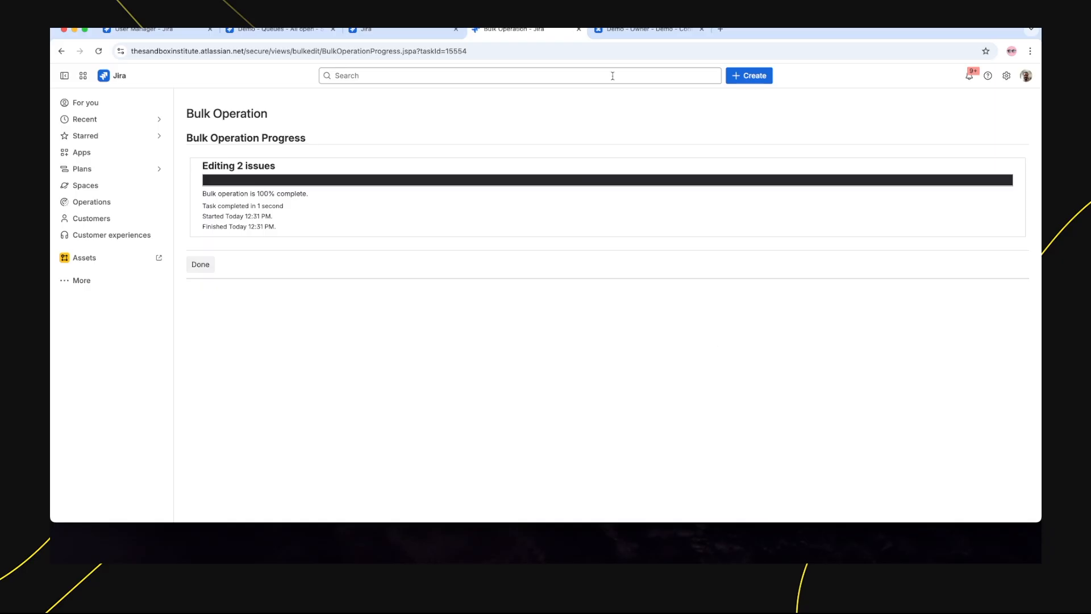
# - Switch to Confluence and transfer ownership of the Demo - Owner page to its listed contributor
pyautogui.click(625, 30)
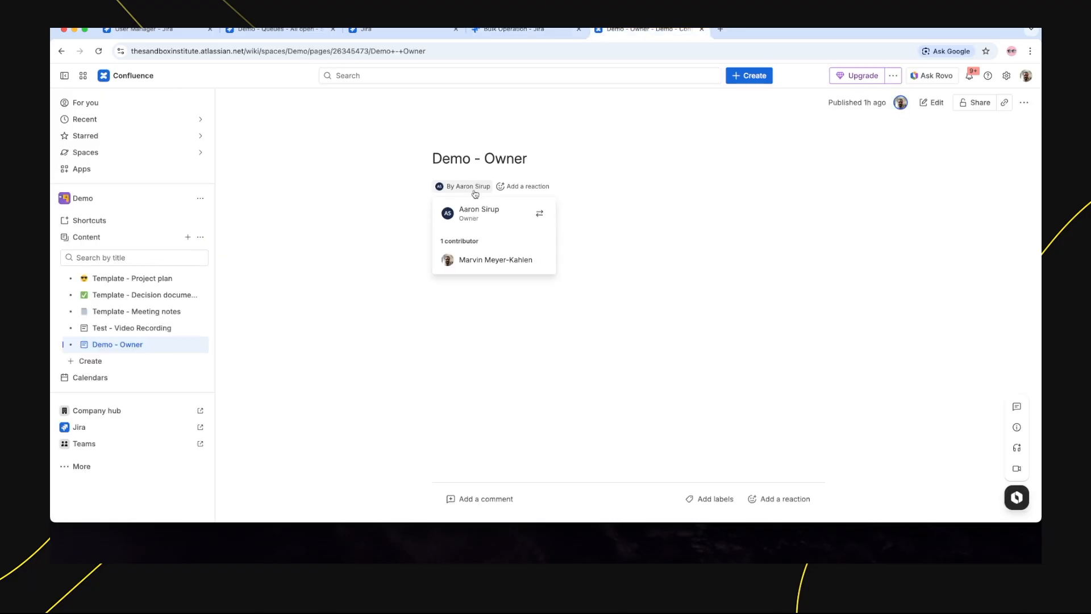
pyautogui.click(539, 214)
pyautogui.click(522, 183)
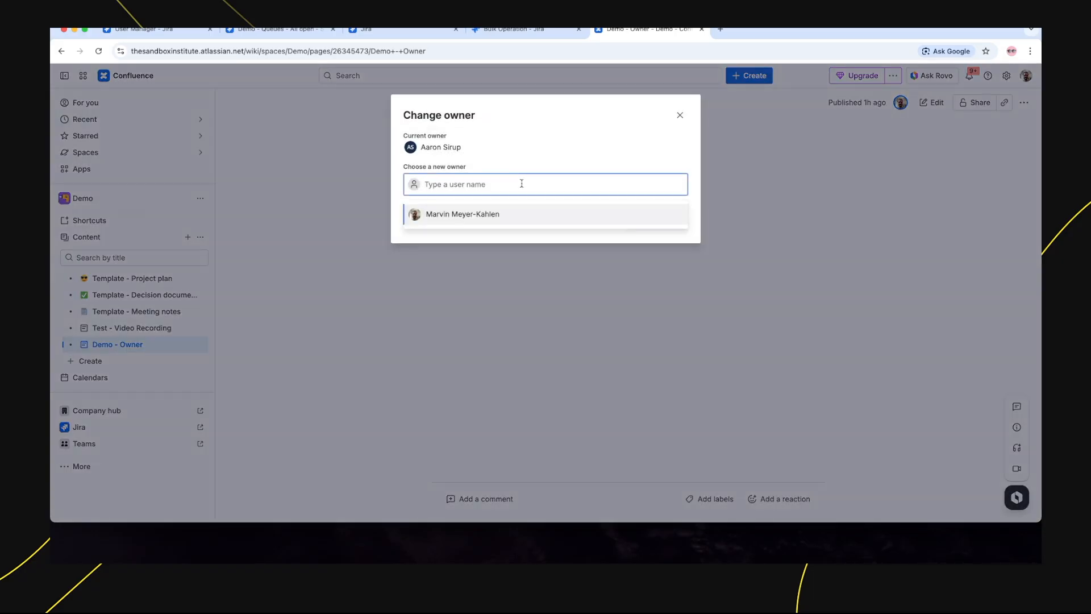
pyautogui.click(494, 215)
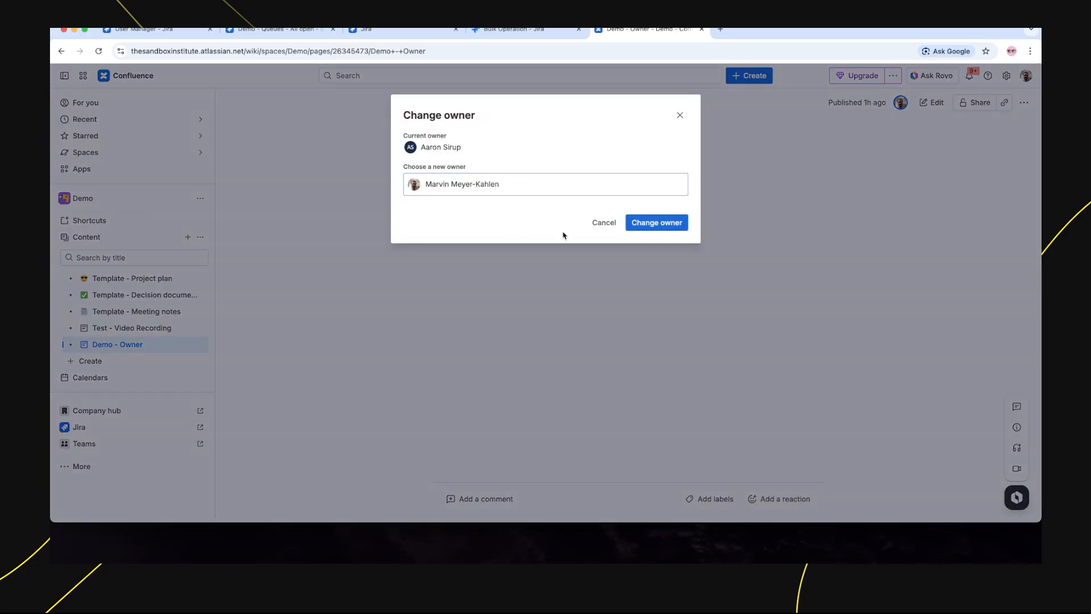
pyautogui.click(654, 224)
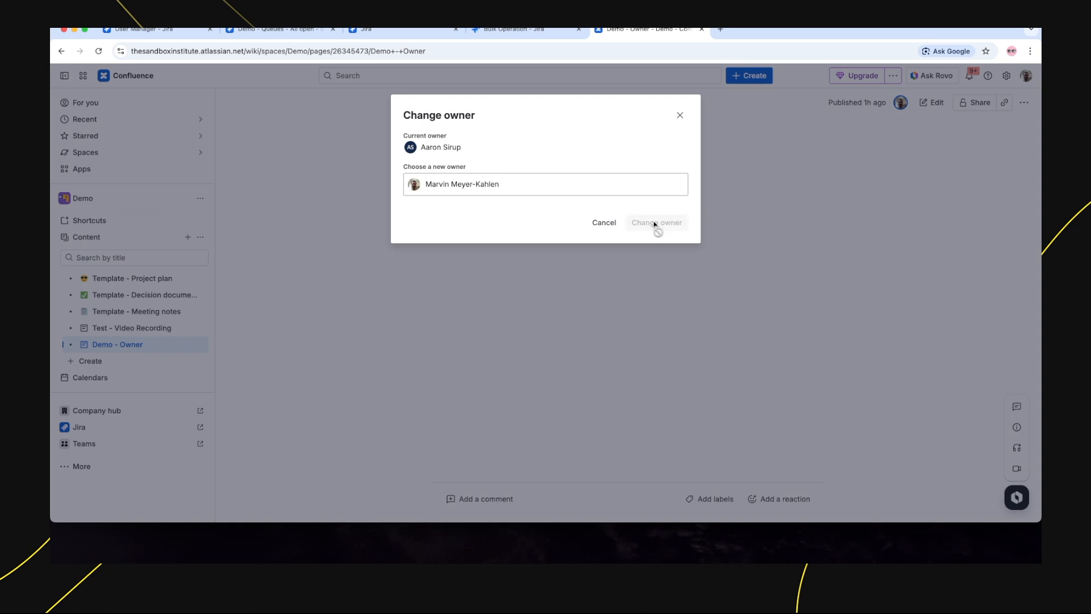